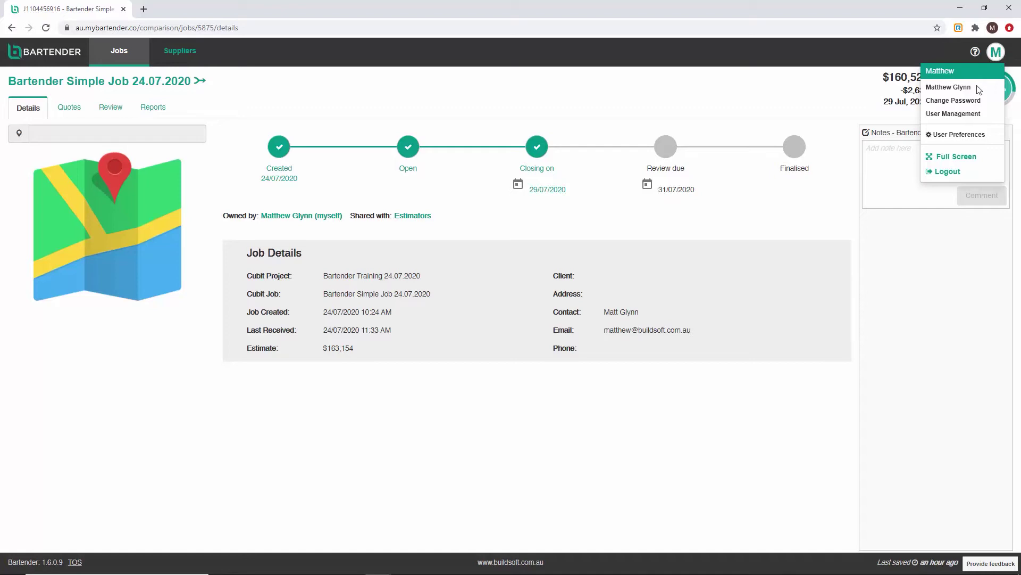
left_click(949, 88)
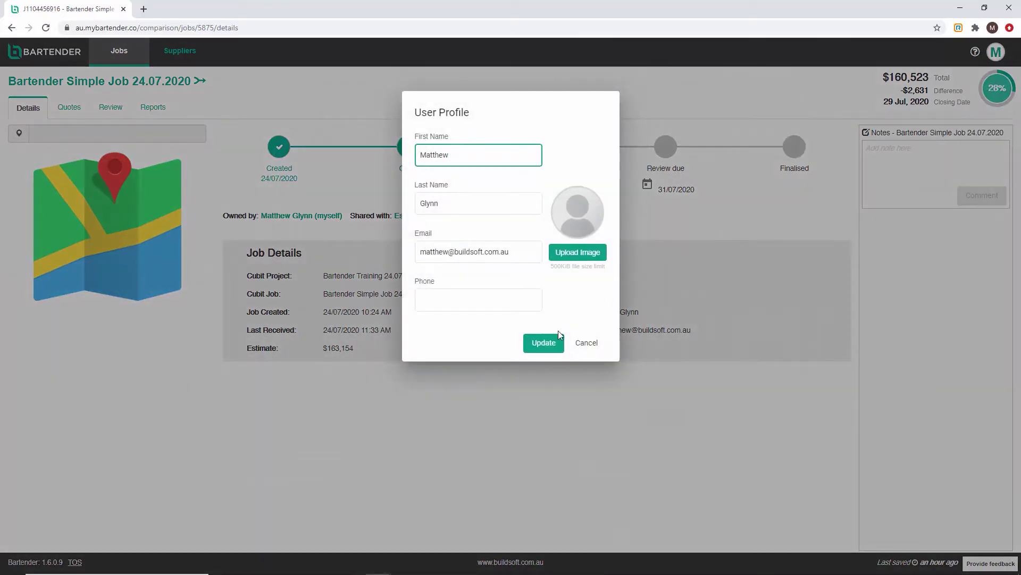
left_click(582, 345)
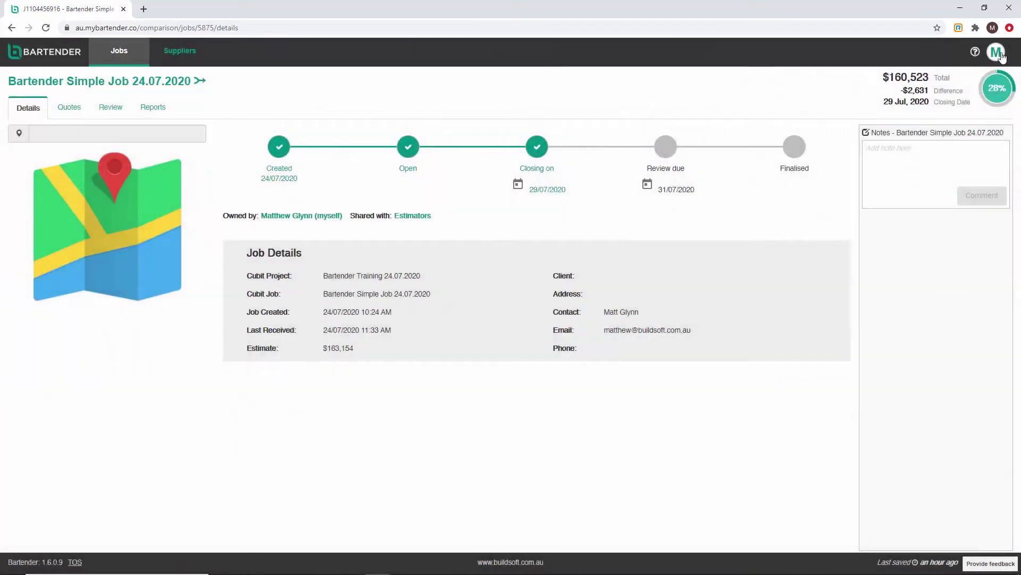
left_click(995, 52)
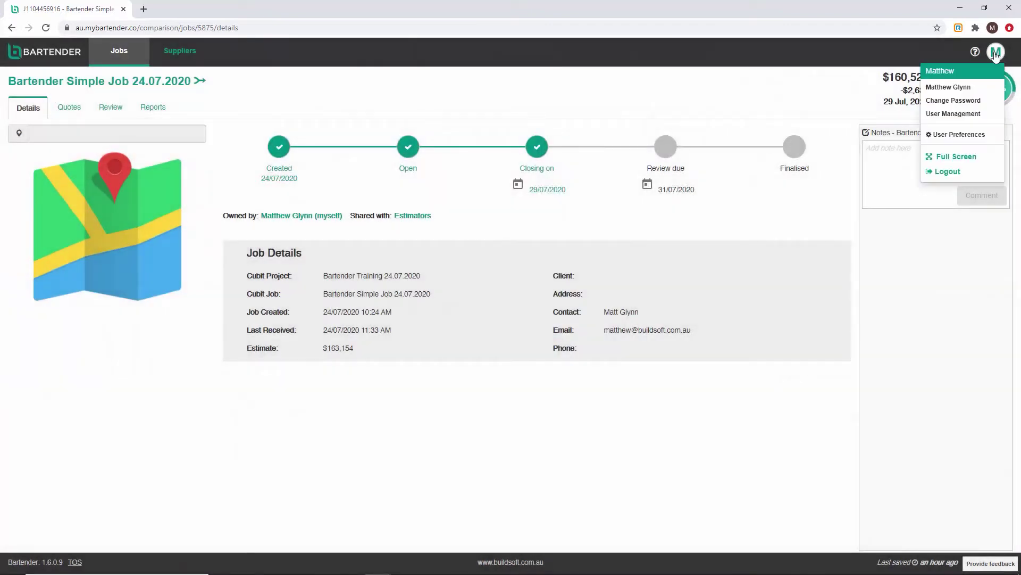
left_click(967, 102)
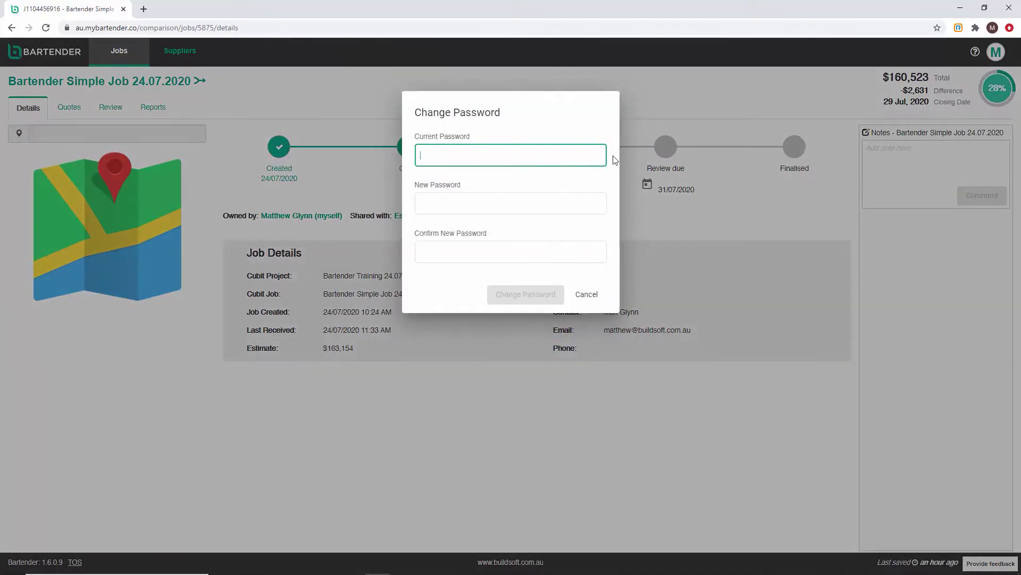
left_click(585, 295)
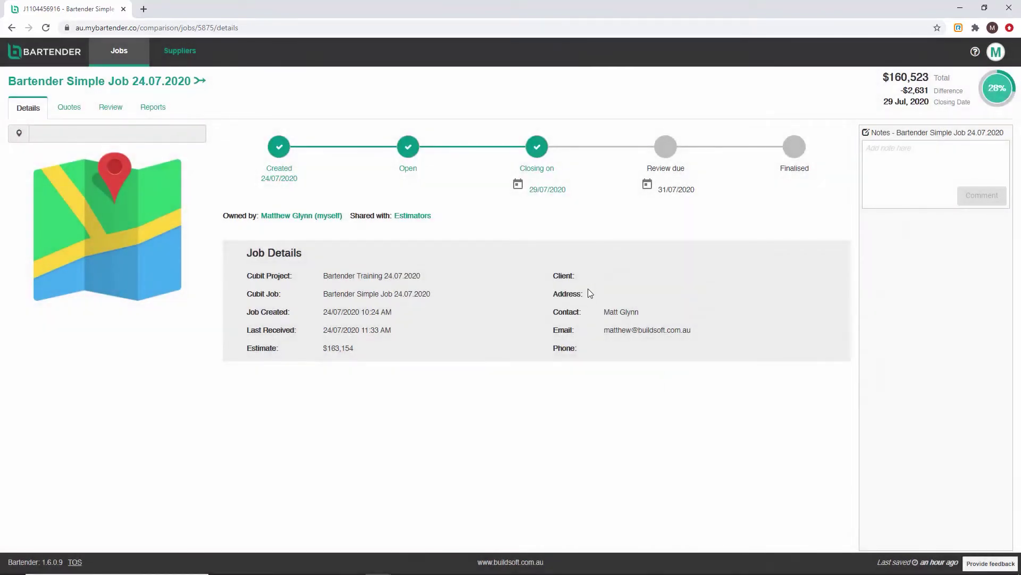
left_click(996, 51)
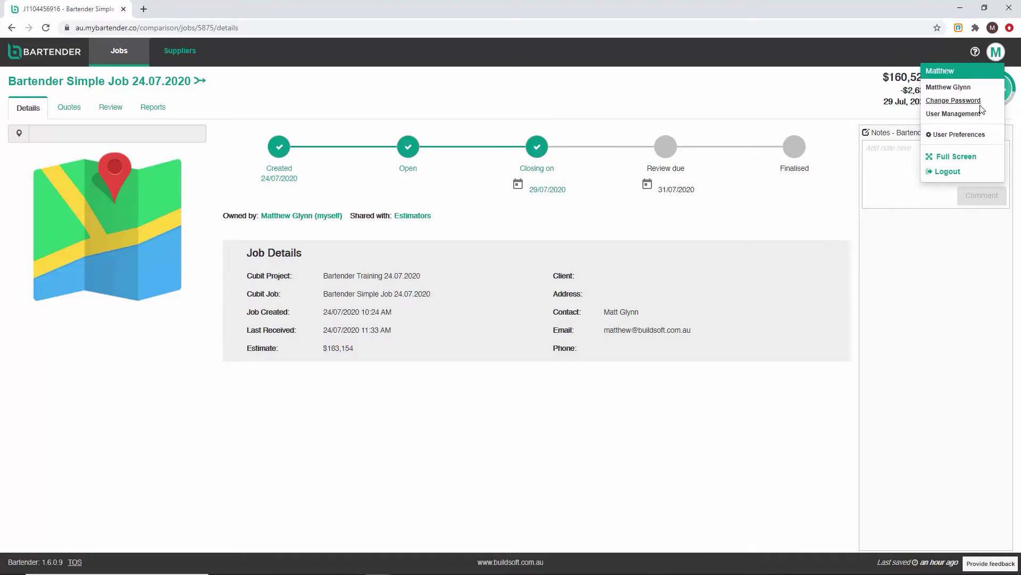
left_click(971, 134)
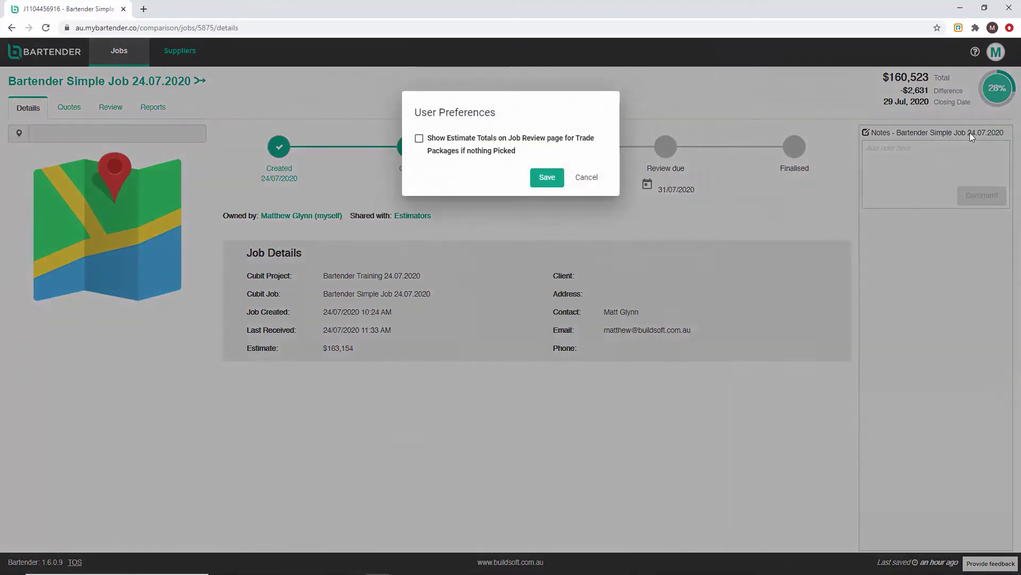
left_click(589, 179)
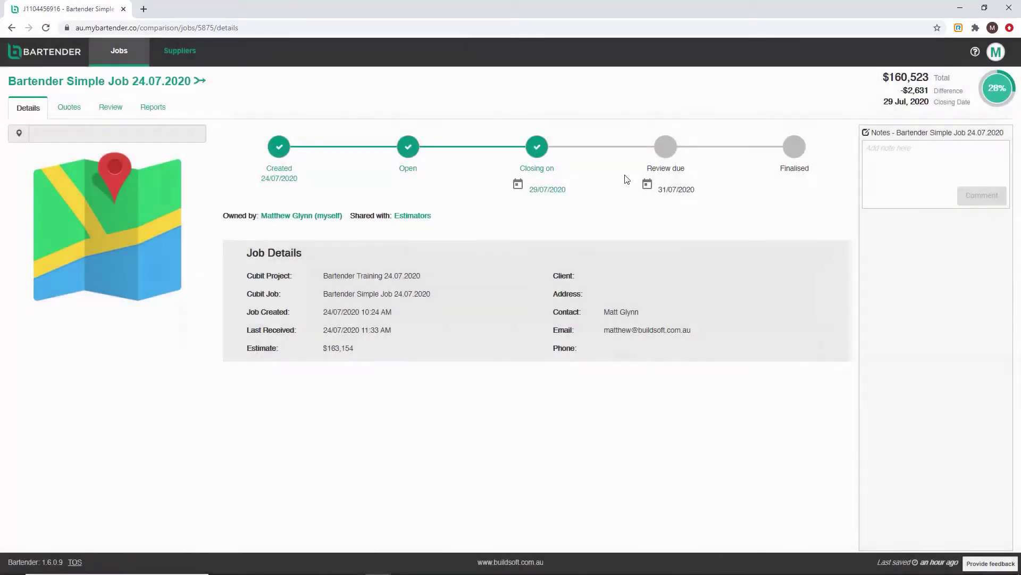
left_click(995, 55)
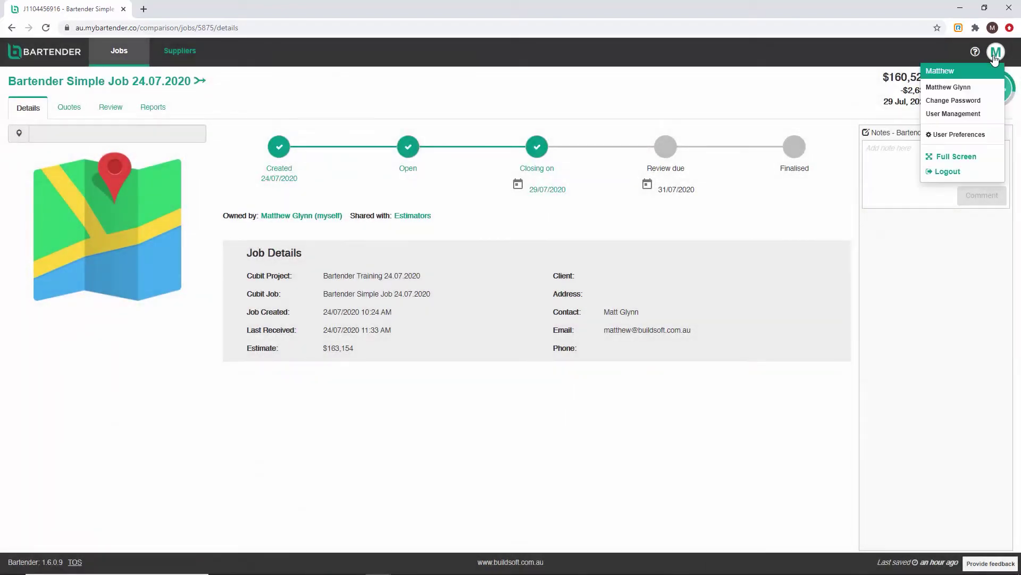
From User Management, add a user with first name, last name and e-mail, role User
left_click(957, 122)
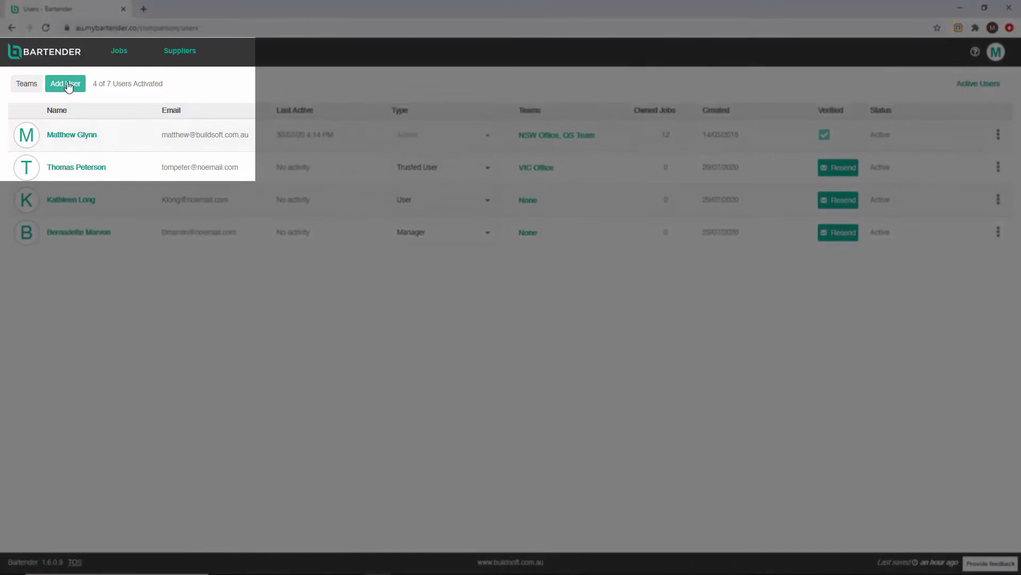
left_click(70, 85)
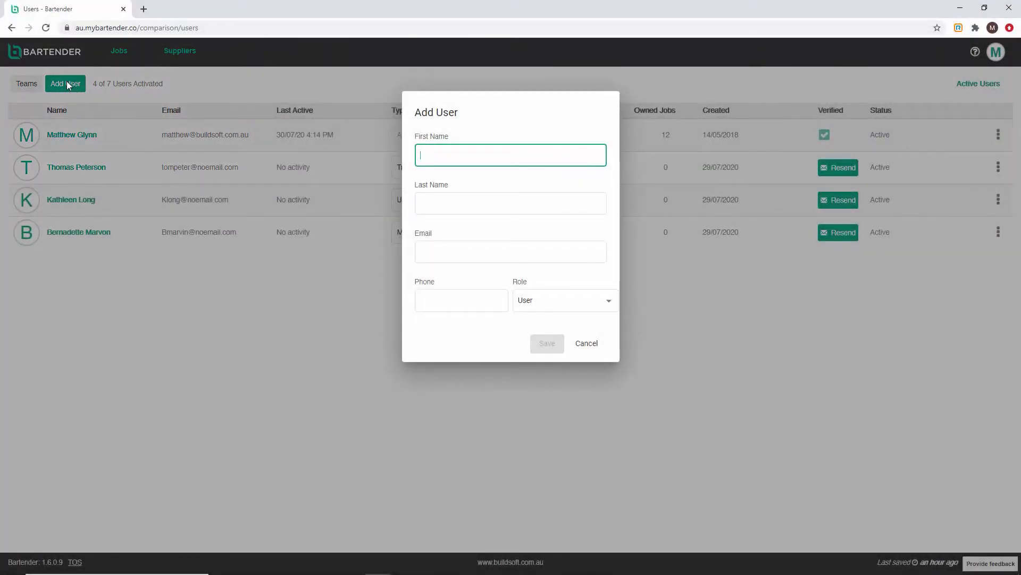
left_click(451, 251)
left_click(451, 261)
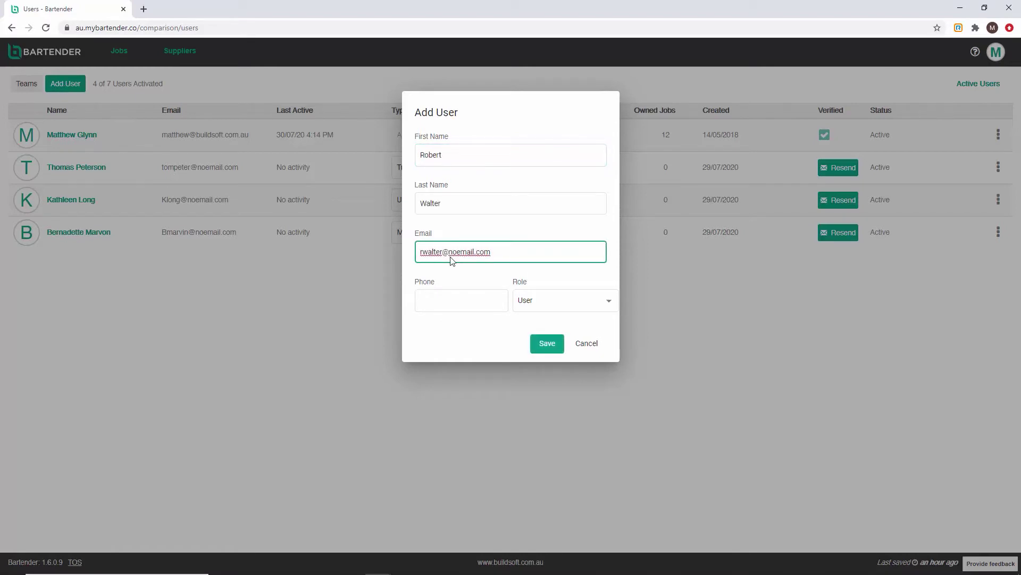
left_click(609, 304)
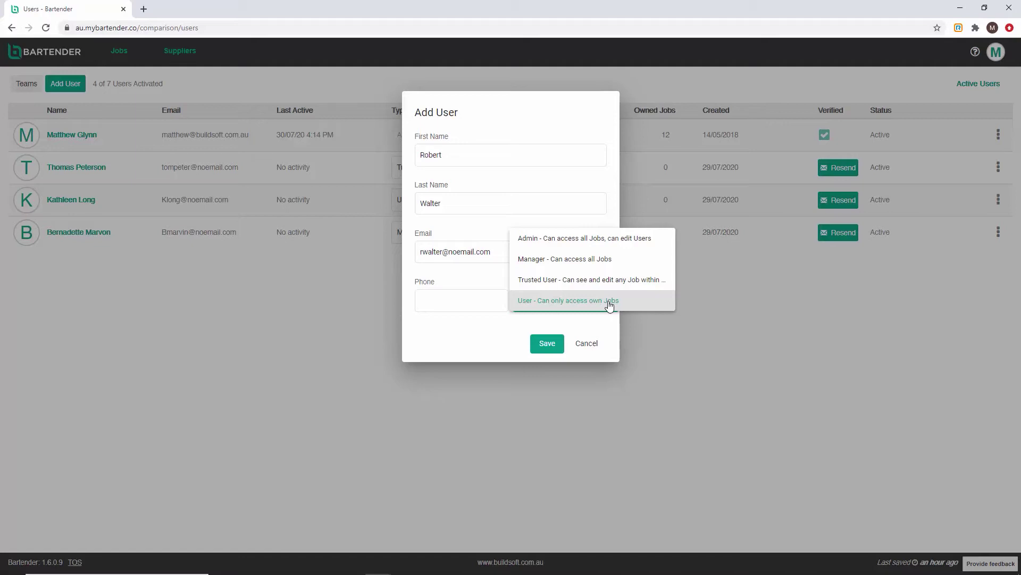
left_click(610, 302)
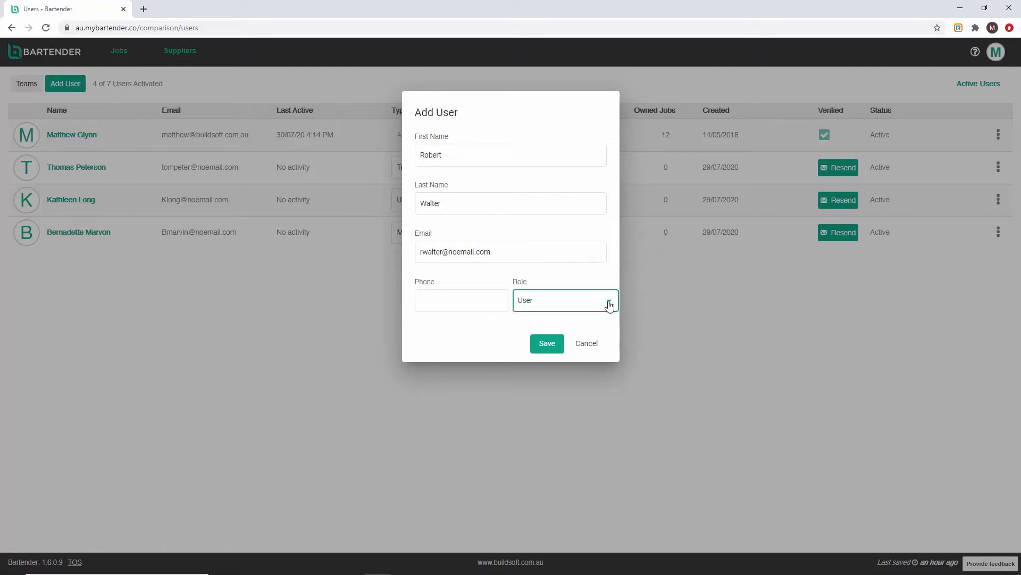
left_click(547, 345)
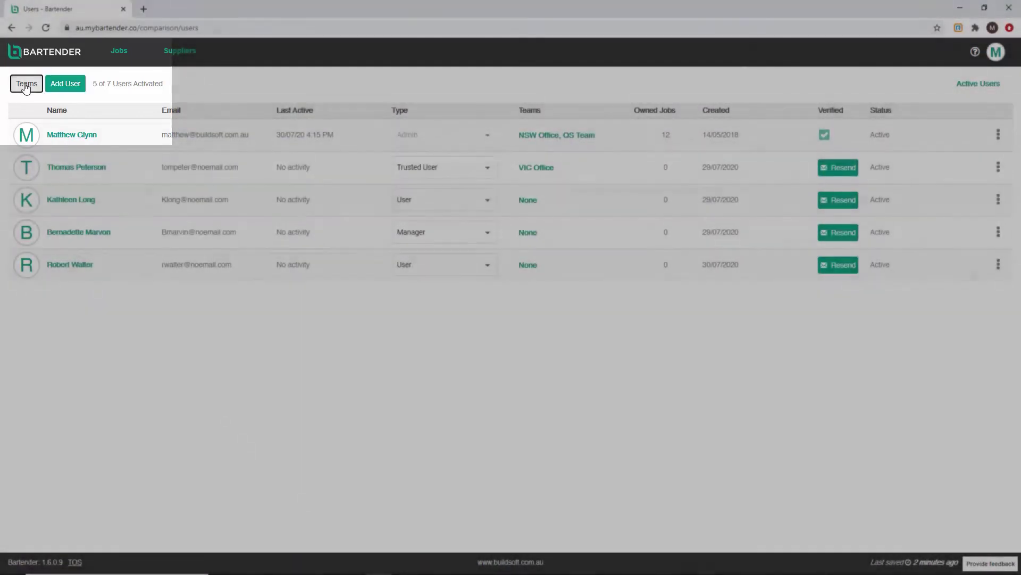
Create a team named 'QLD Office', then check the team list and return to Users
left_click(26, 85)
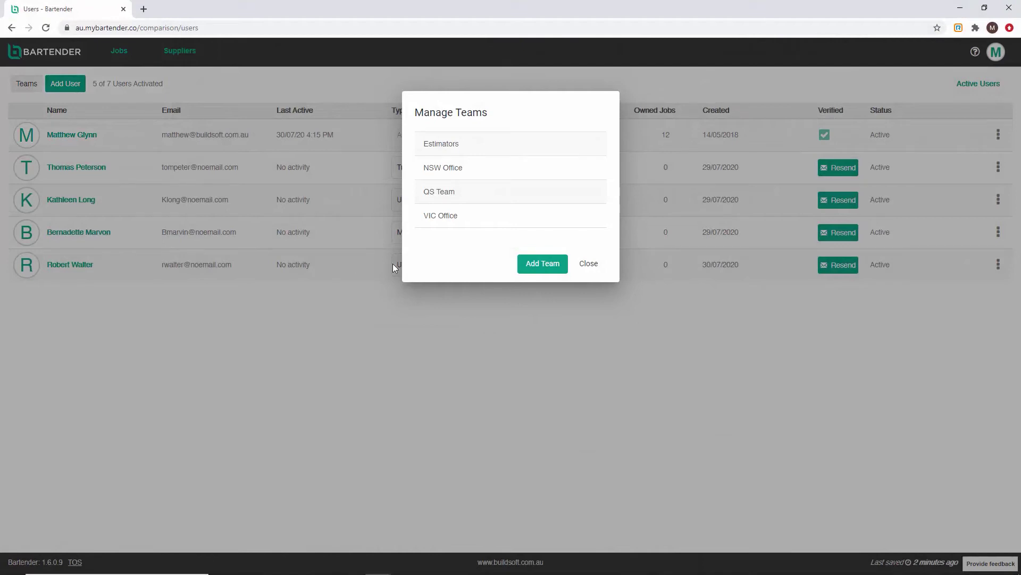
left_click(543, 265)
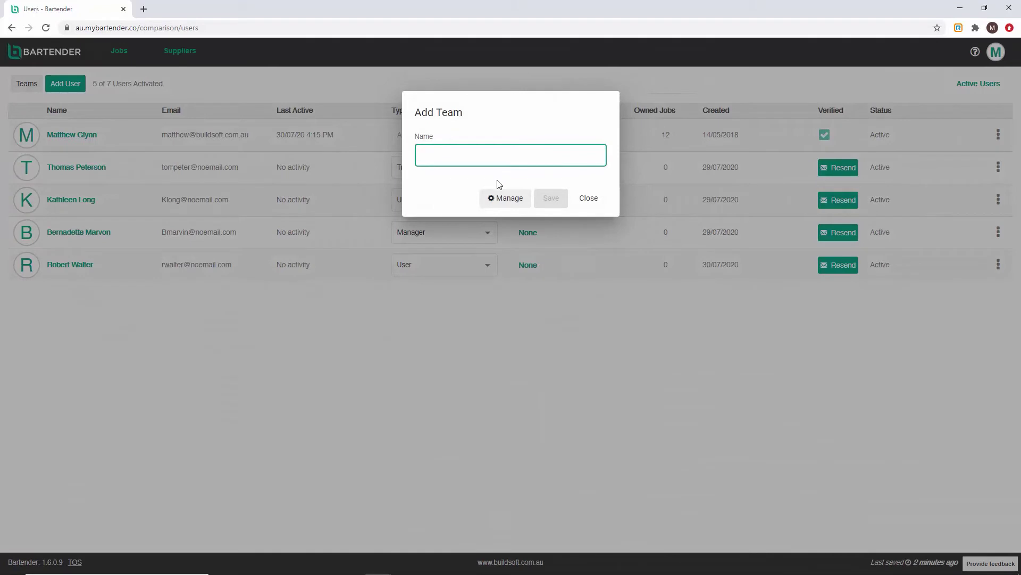
type("QLD ")
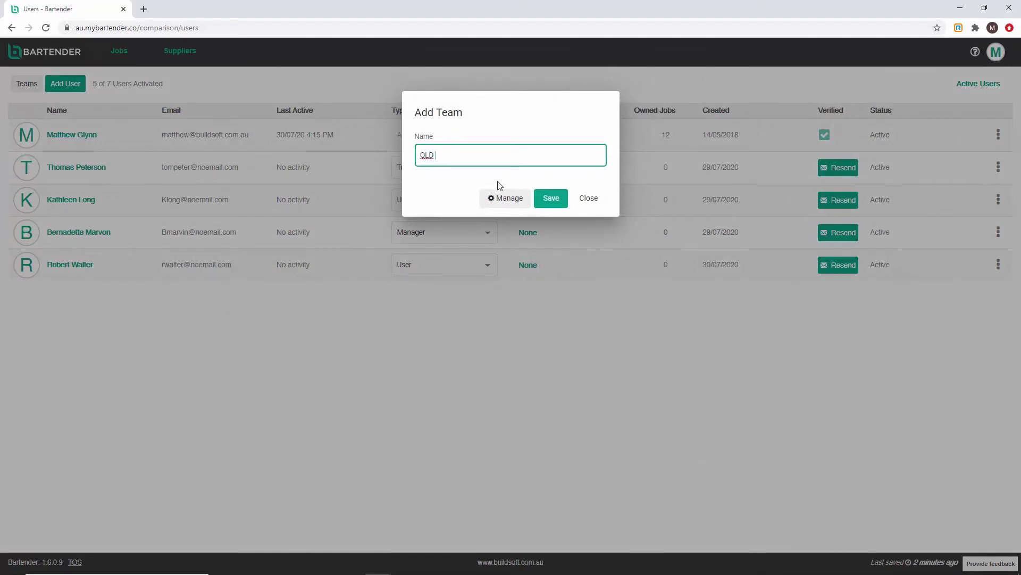
type("Office")
left_click(554, 199)
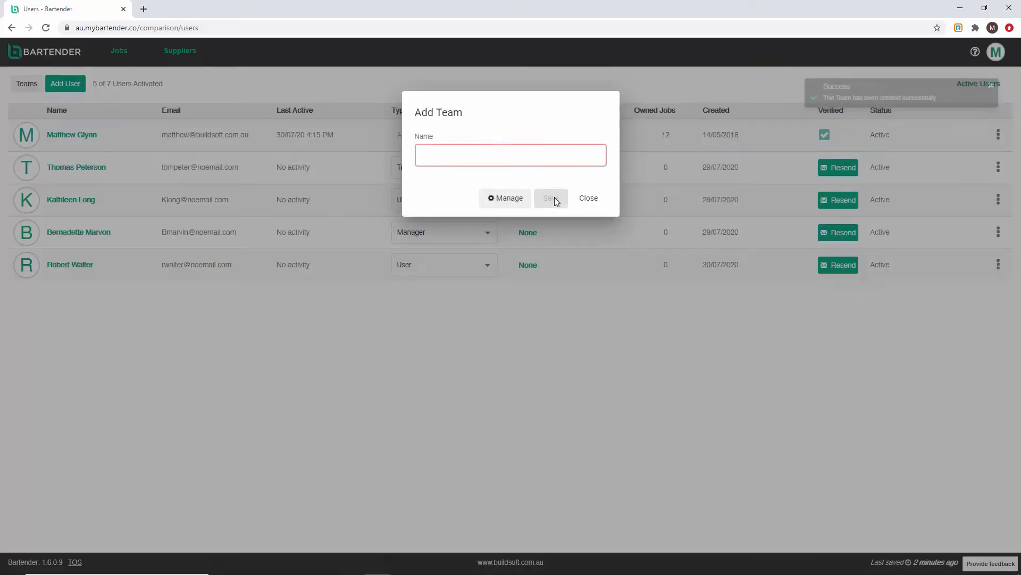
left_click(498, 205)
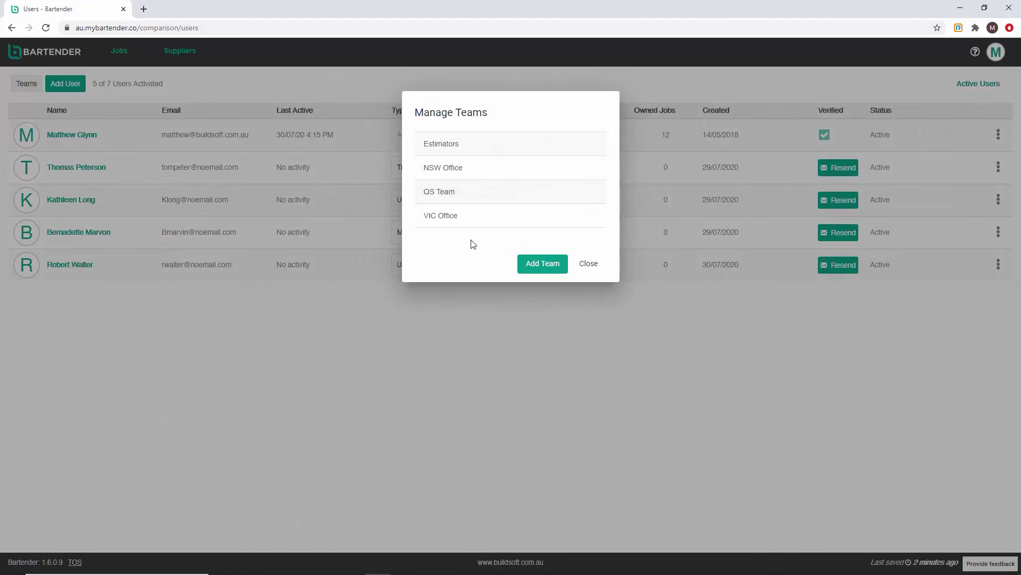
left_click(589, 263)
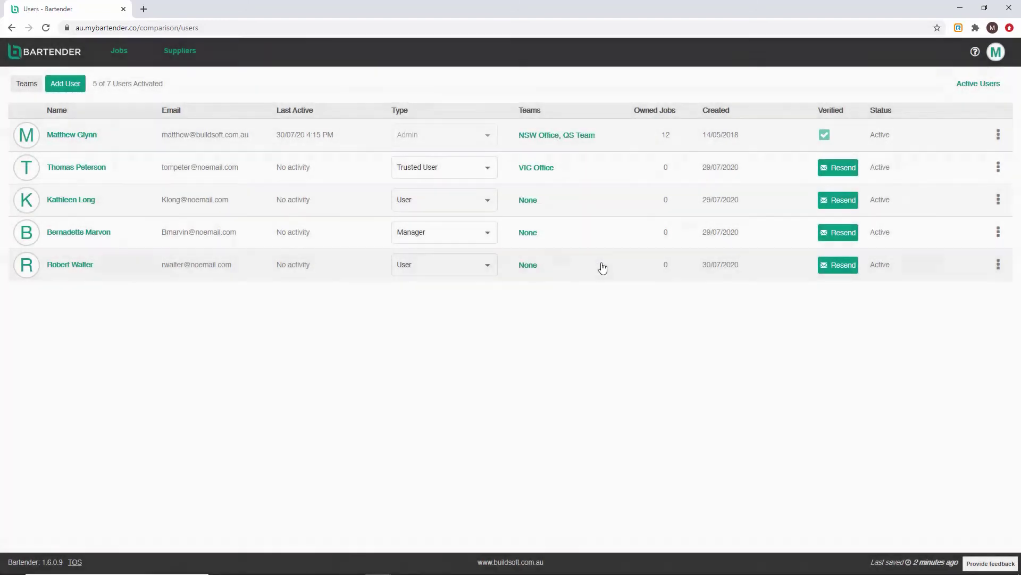
Assign the last user to the Estimators and VIC Office teams, leaving QLD Office unticked
left_click(528, 266)
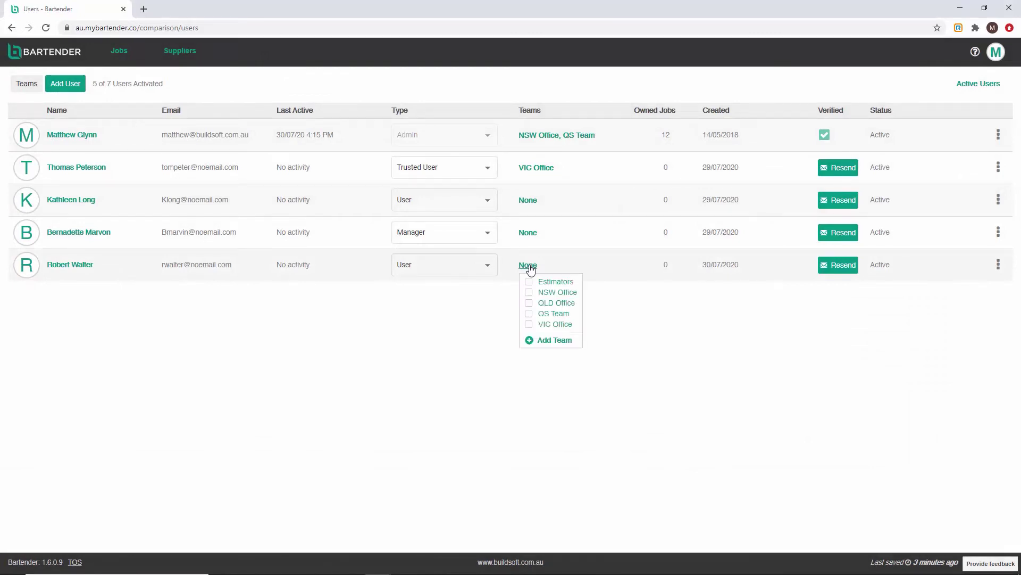
left_click(529, 303)
left_click(529, 281)
left_click(466, 332)
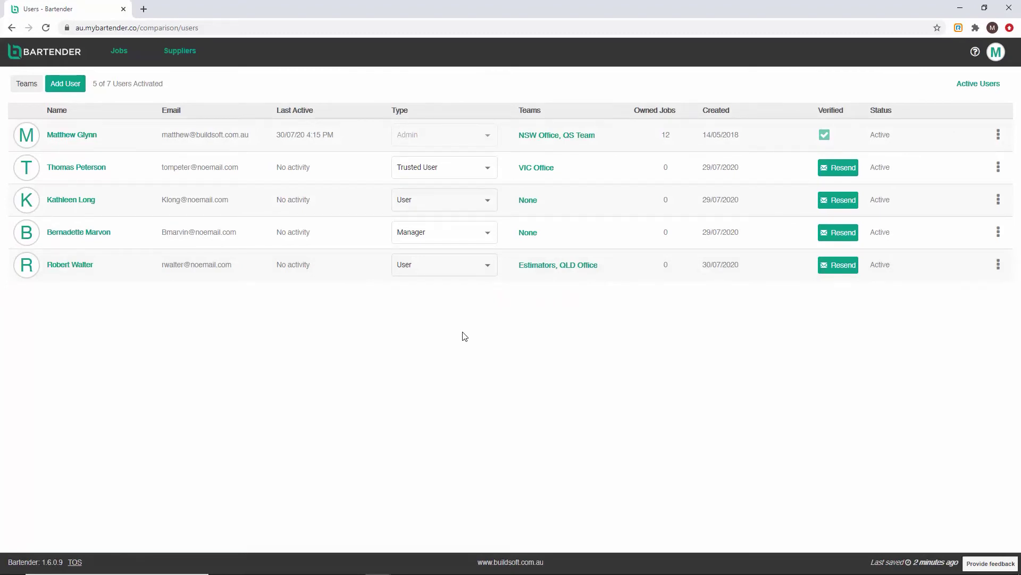
left_click(565, 266)
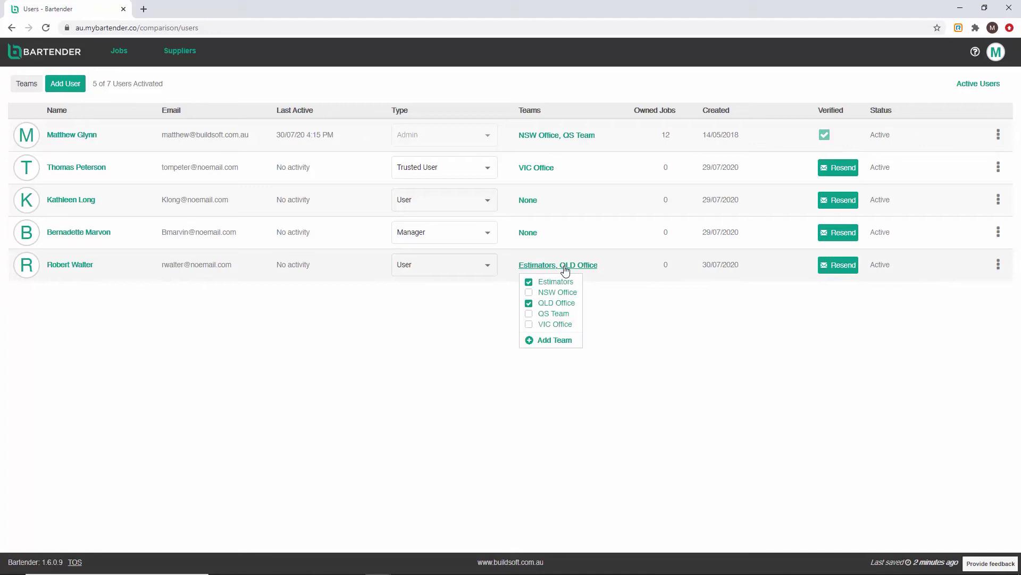
left_click(529, 303)
left_click(530, 326)
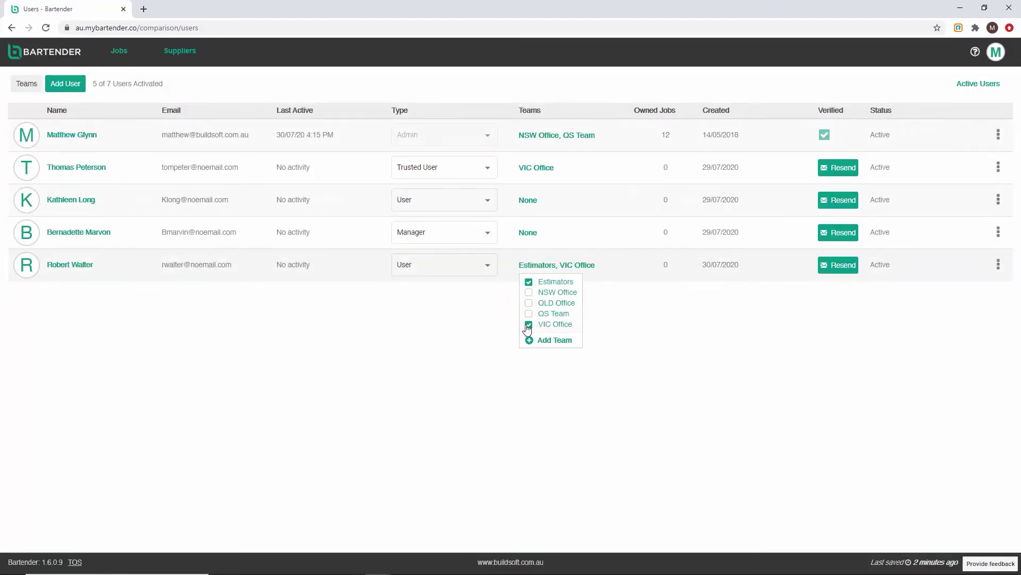
left_click(479, 340)
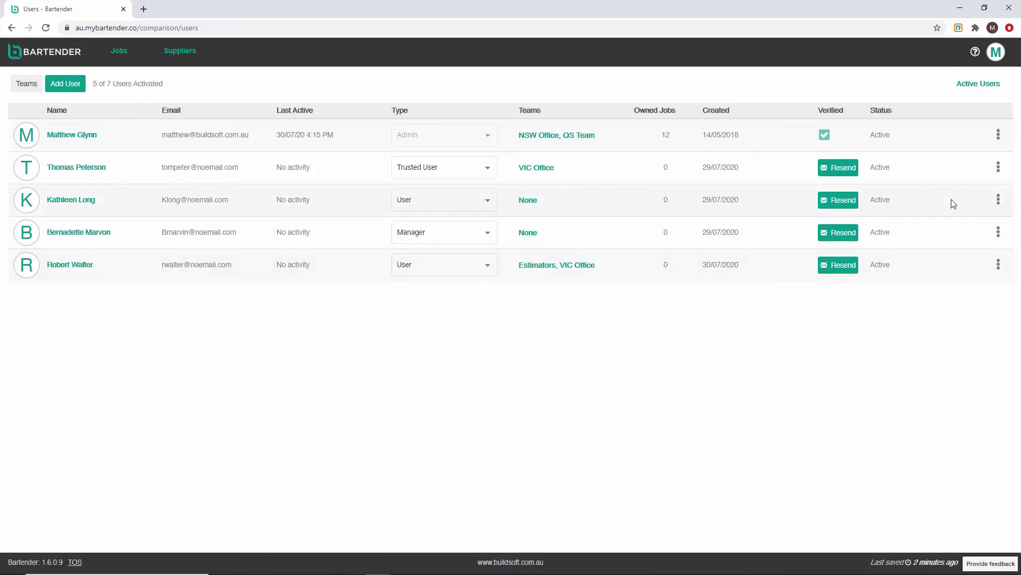
Suspend the third-row user and confirm the suspension
left_click(999, 200)
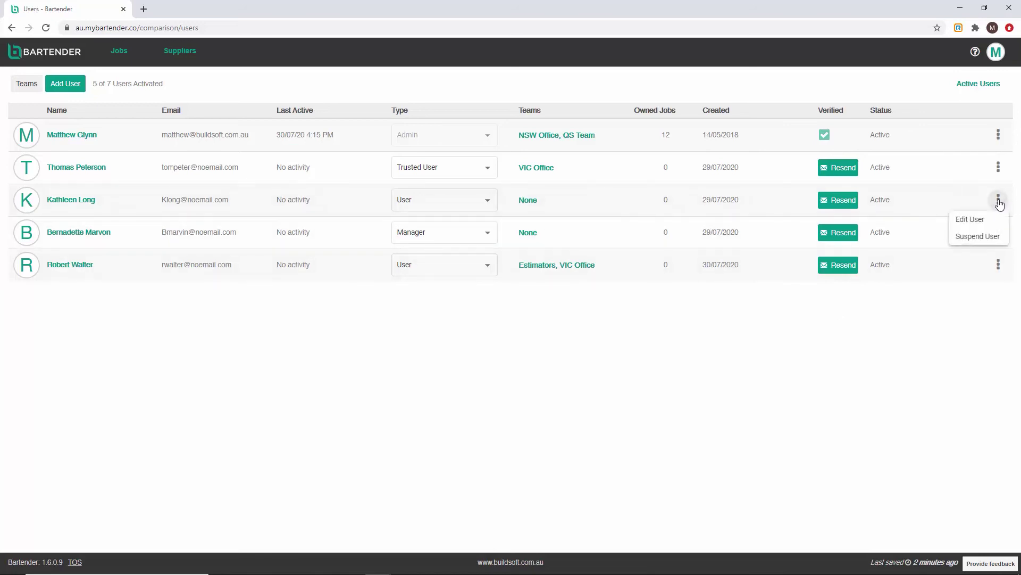
left_click(997, 237)
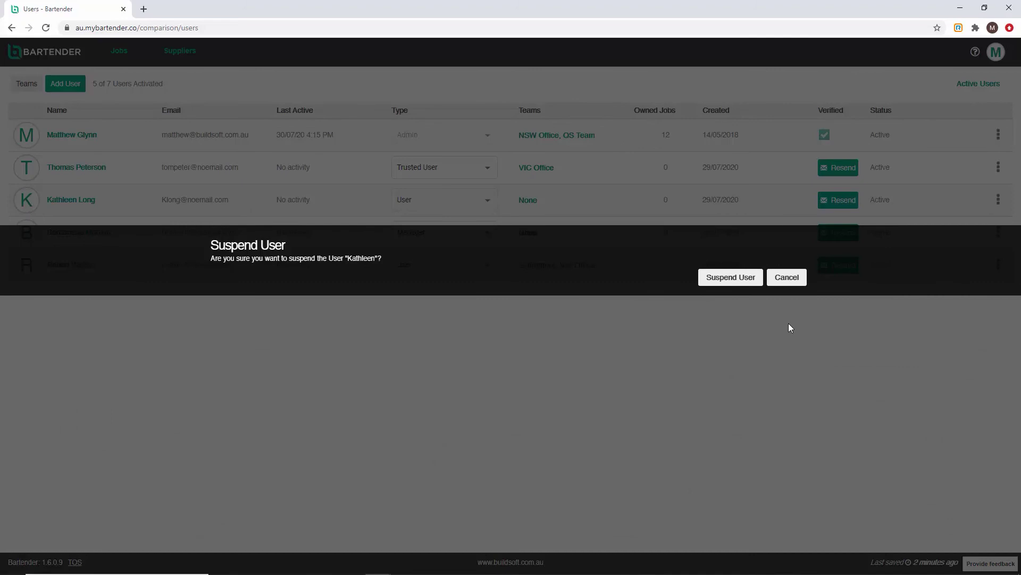
left_click(712, 278)
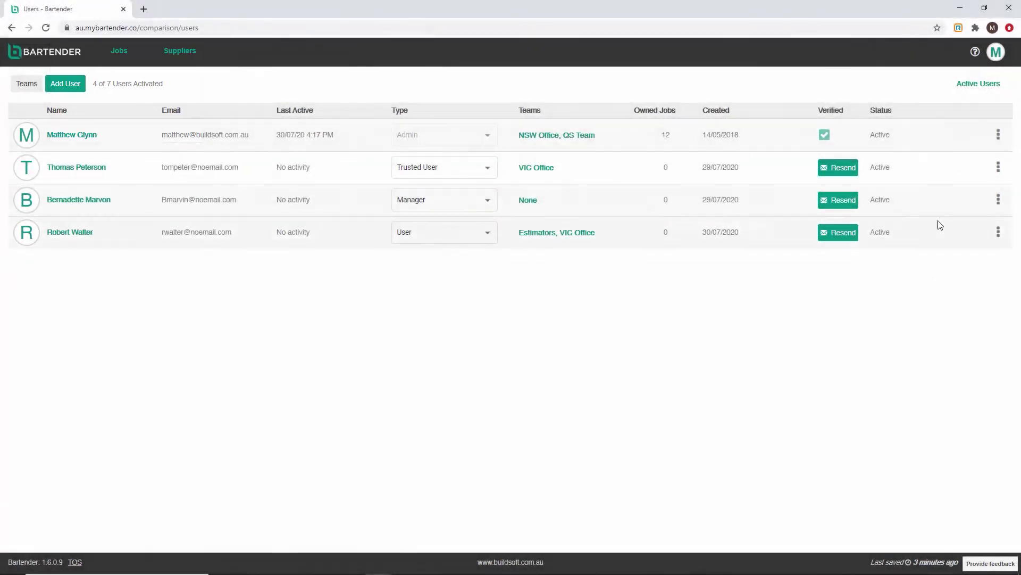
Cycle the user status filter through Suspended and Active Users, ending on All Users
left_click(981, 86)
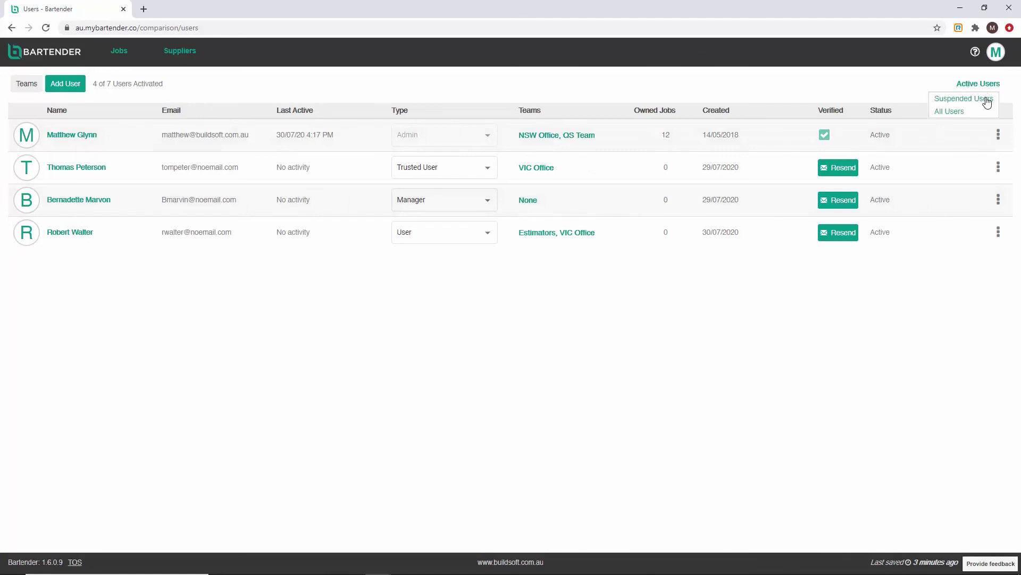
left_click(988, 99)
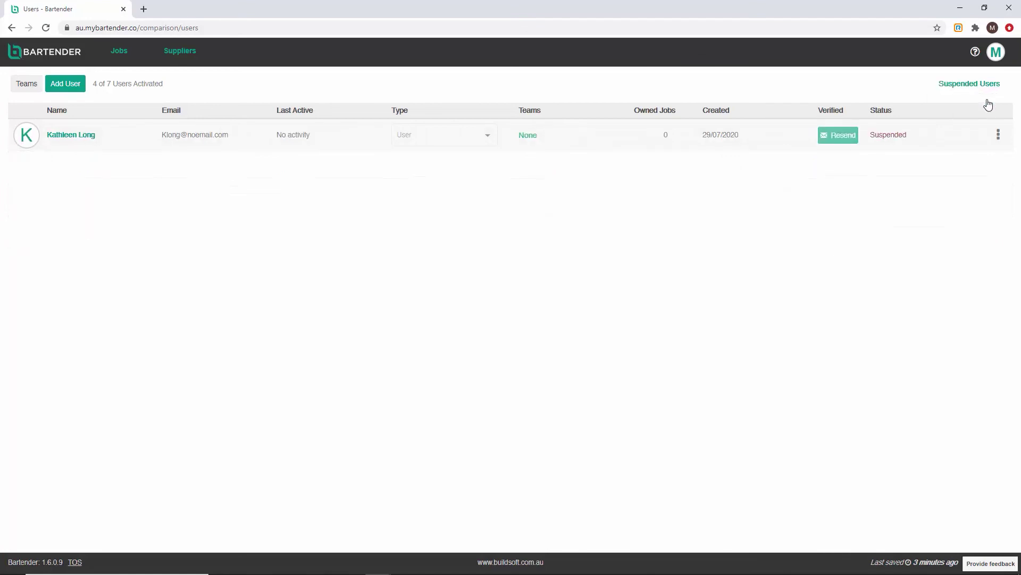
left_click(972, 87)
left_click(979, 100)
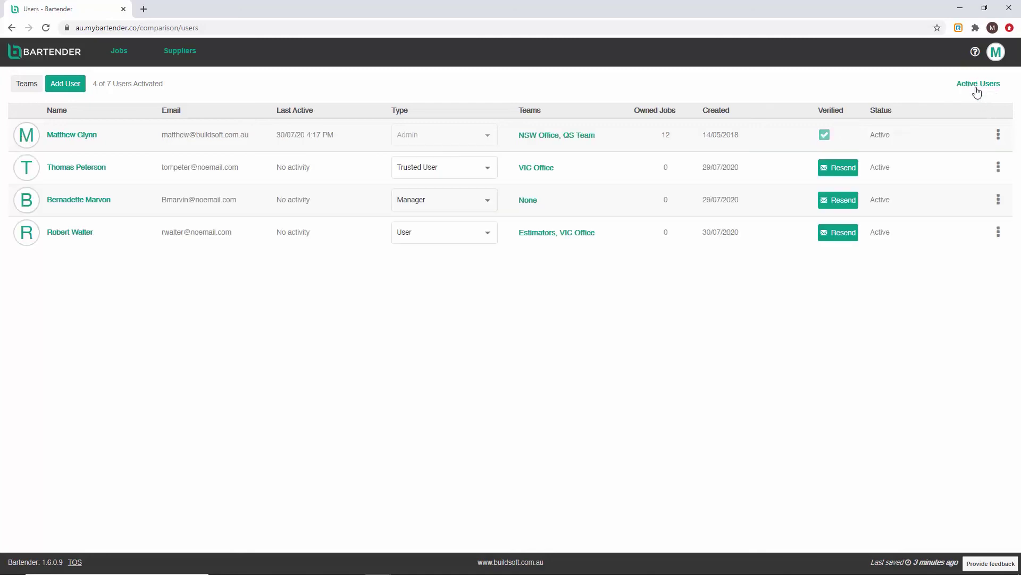
left_click(977, 88)
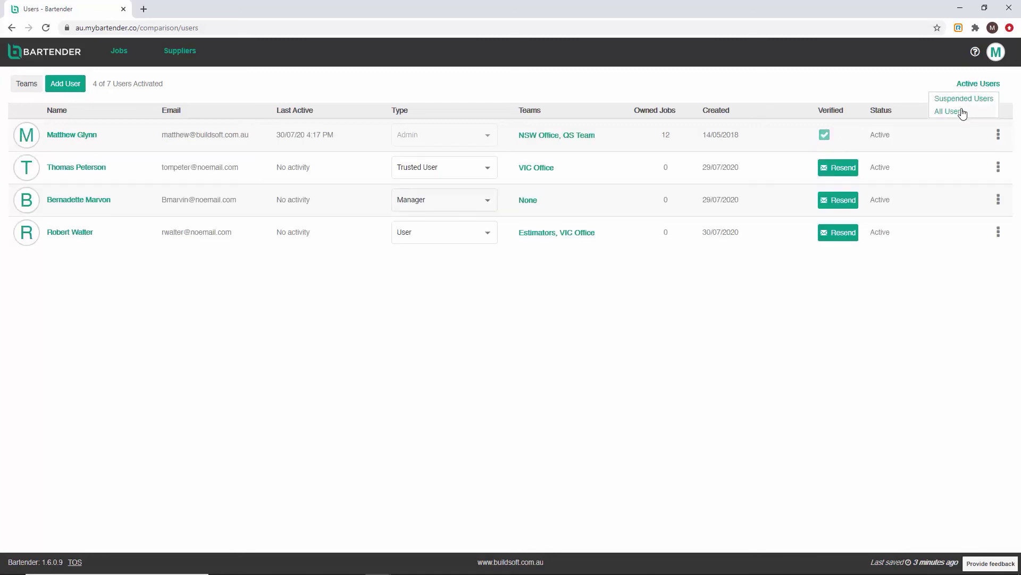
left_click(962, 111)
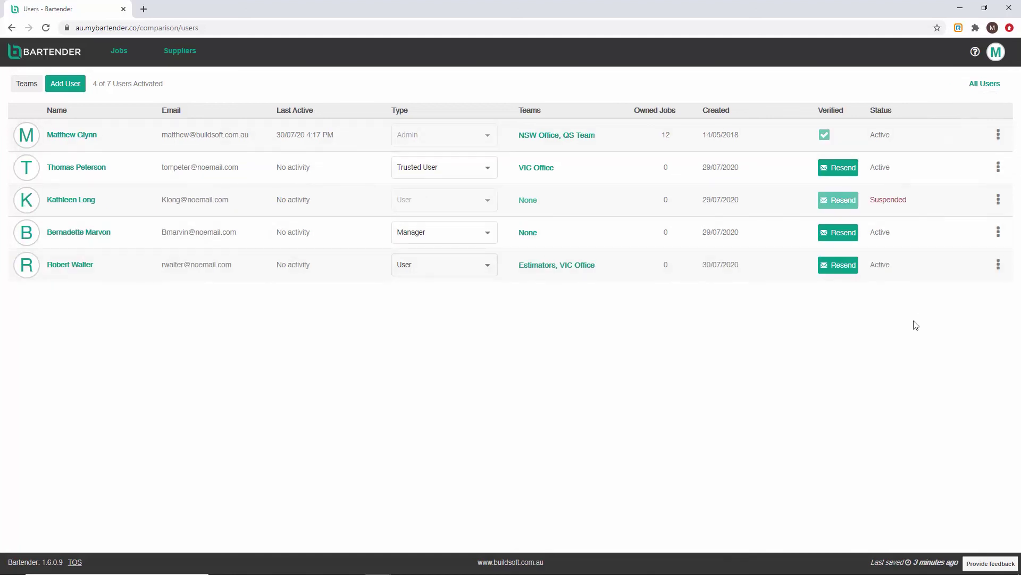